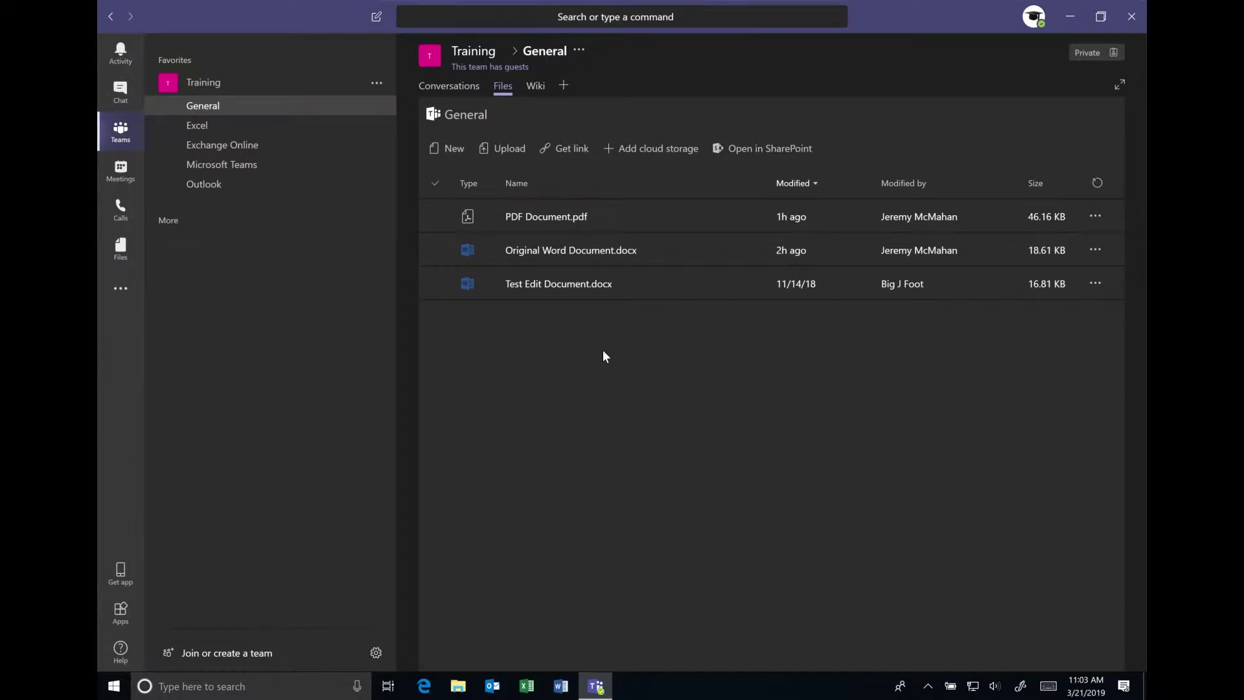
- Download PDF Document.pdf from the General channel files and open the folder holding it
{"action": "left_click", "coordinate": [559, 227]}
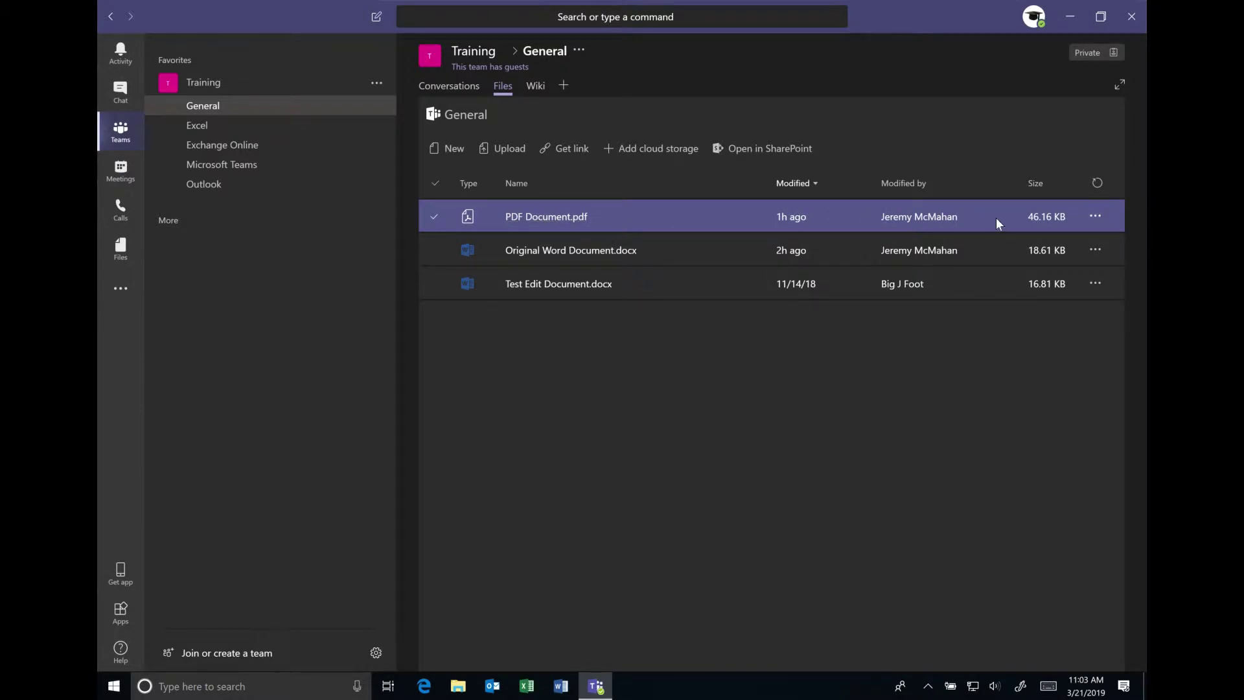
{"action": "left_click", "coordinate": [1094, 218]}
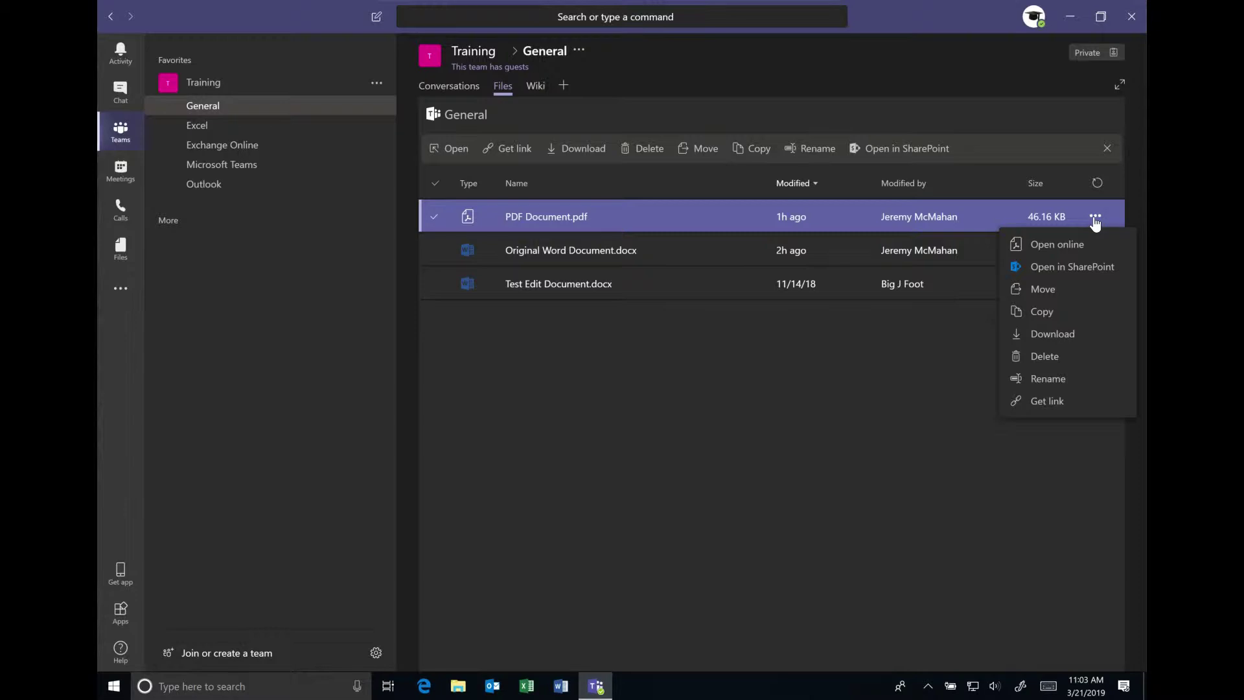
{"action": "left_click", "coordinate": [1050, 333]}
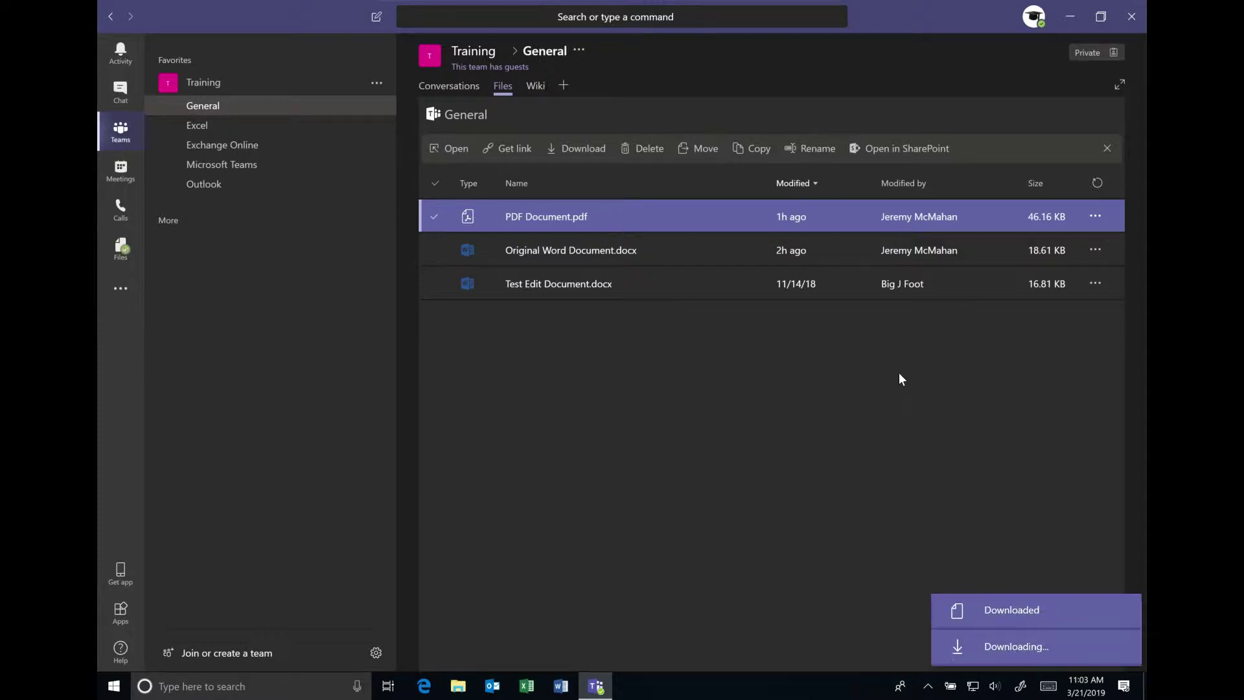
{"action": "left_click", "coordinate": [997, 613]}
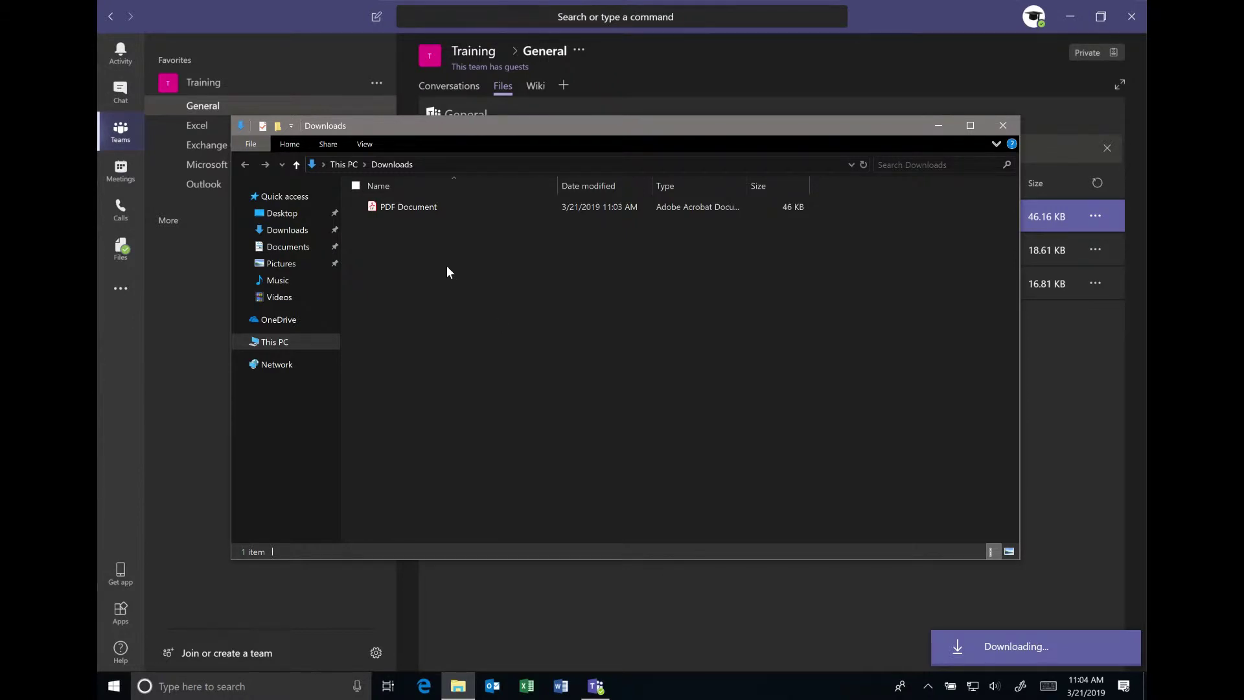
- Open PDF Document from the Downloads folder in Adobe Acrobat Reader DC
{"action": "double_click", "coordinate": [412, 207]}
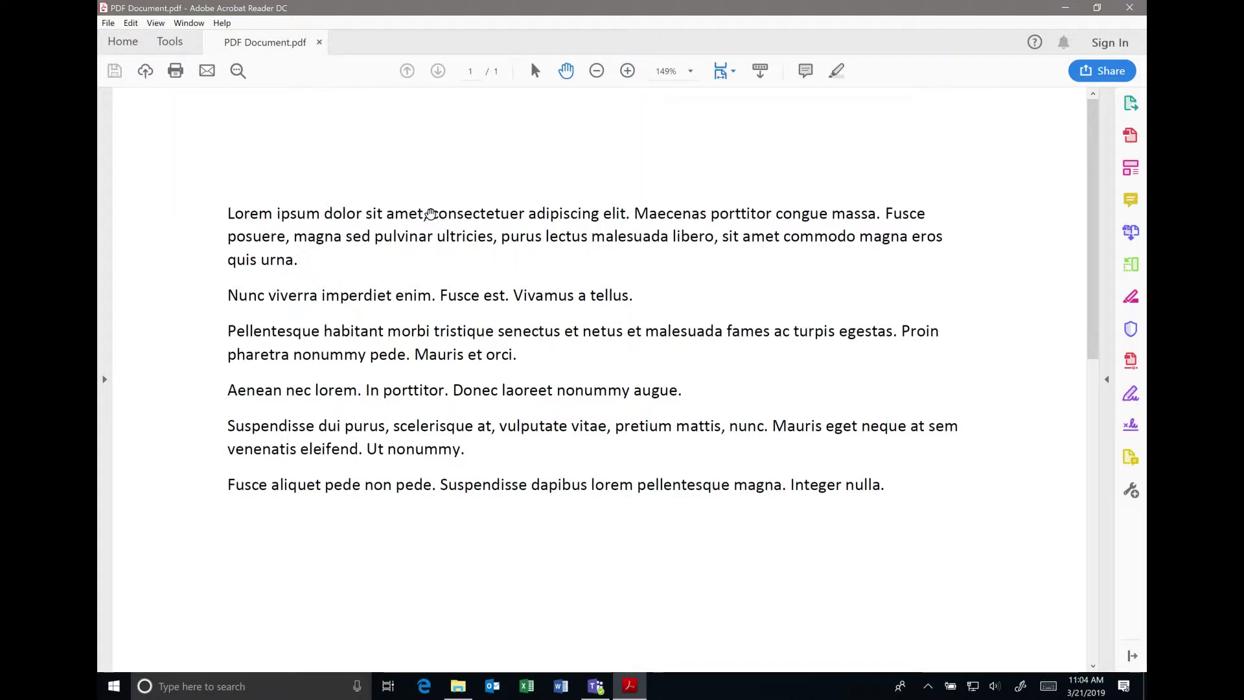
- Highlight the opening passage from 'consectetuer' to 'lectus' with the note 'Put in comment.'
{"action": "left_click_drag", "start_coordinate": [431, 215], "coordinate": [586, 240]}
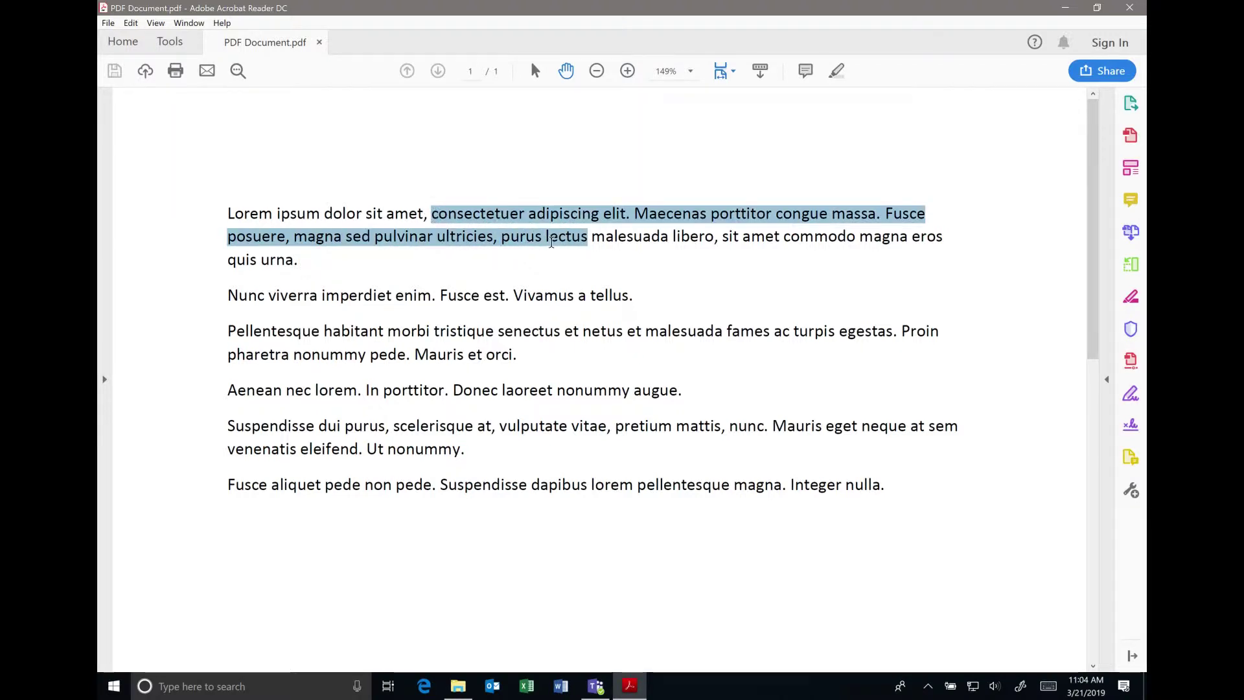
{"action": "right_click", "coordinate": [562, 243]}
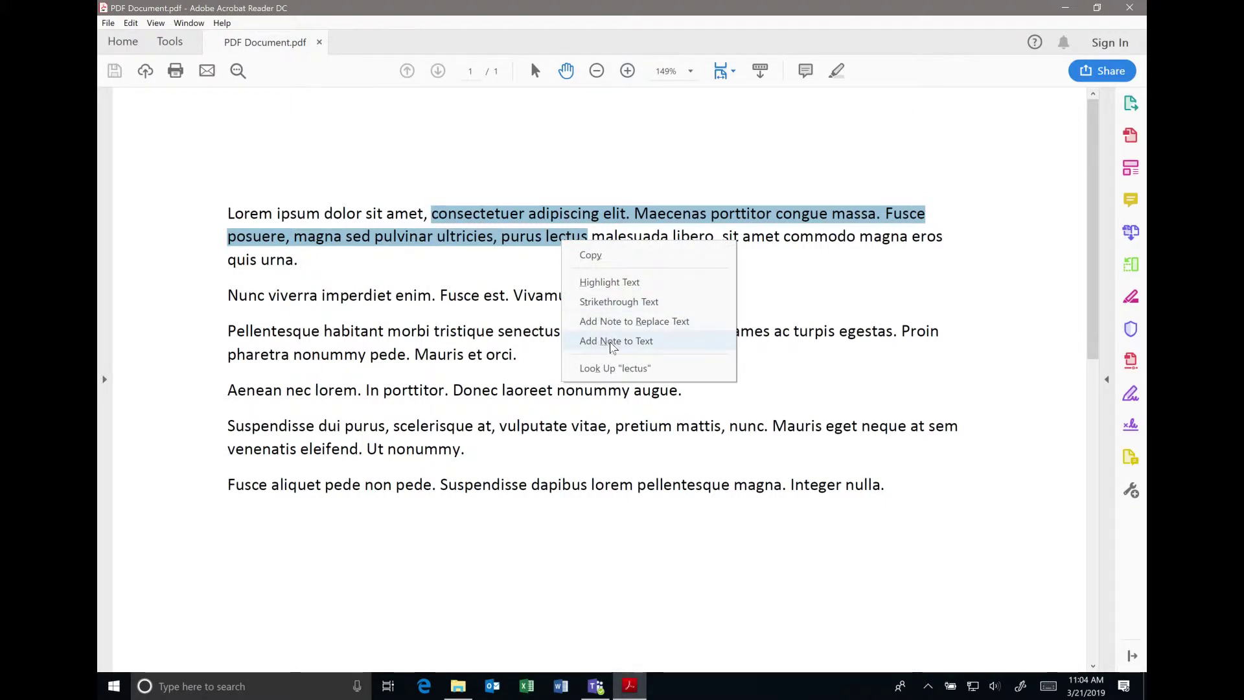
{"action": "left_click", "coordinate": [612, 342]}
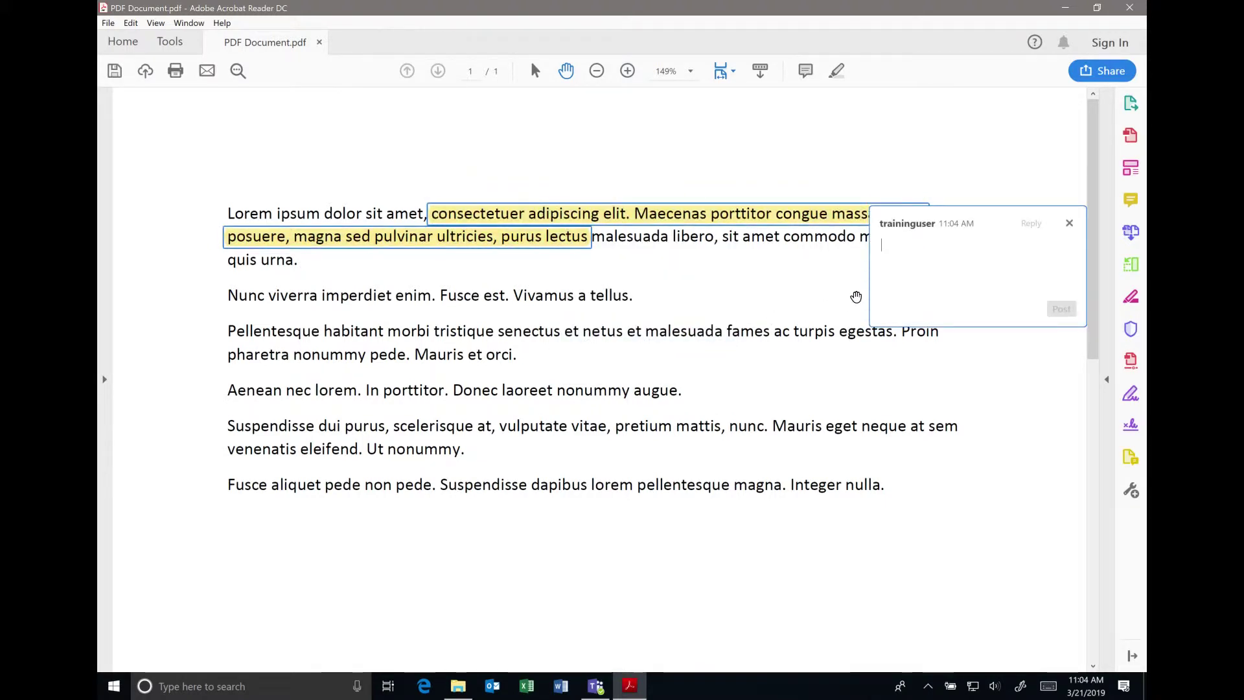
{"action": "type", "text": "PU"}
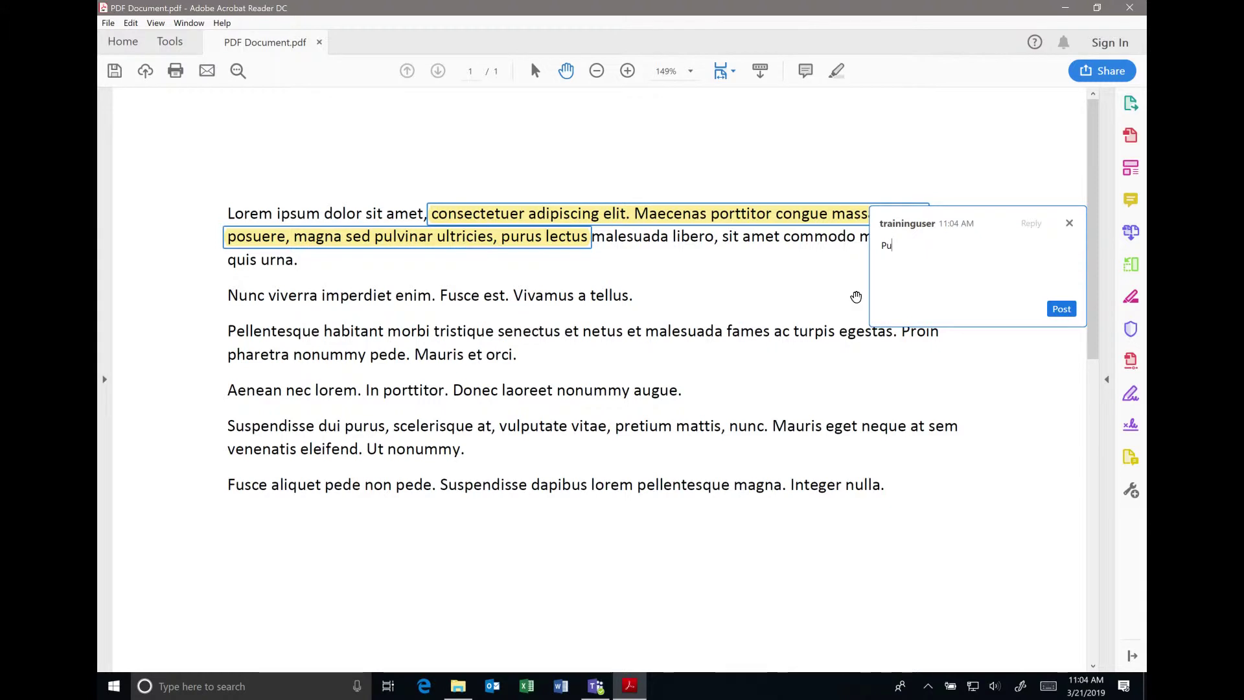
{"action": "type", "text": "t in comment."}
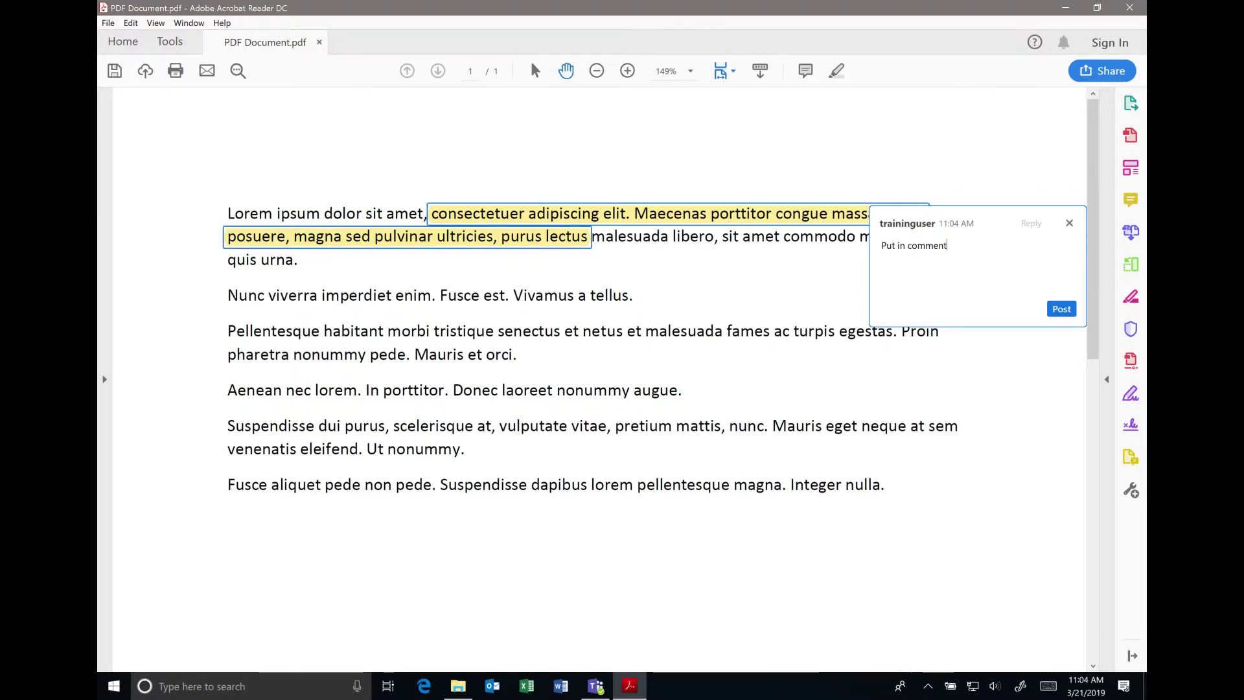
{"action": "left_click", "coordinate": [1061, 309]}
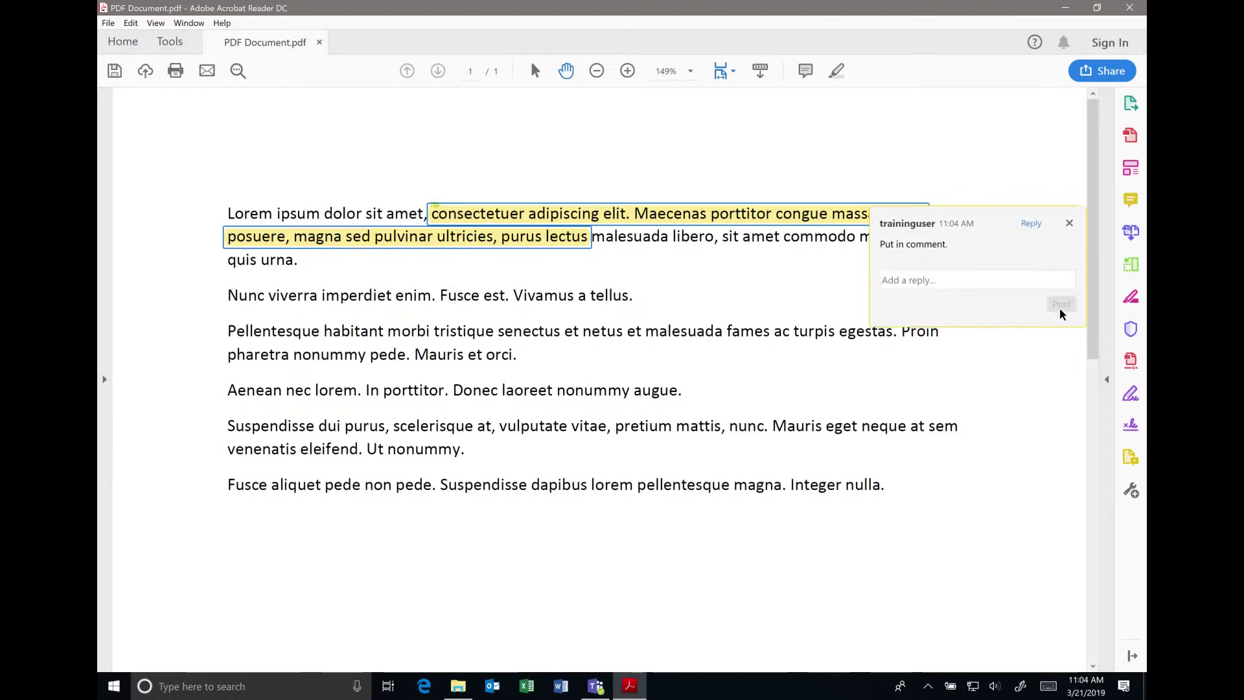
{"action": "left_click", "coordinate": [624, 293]}
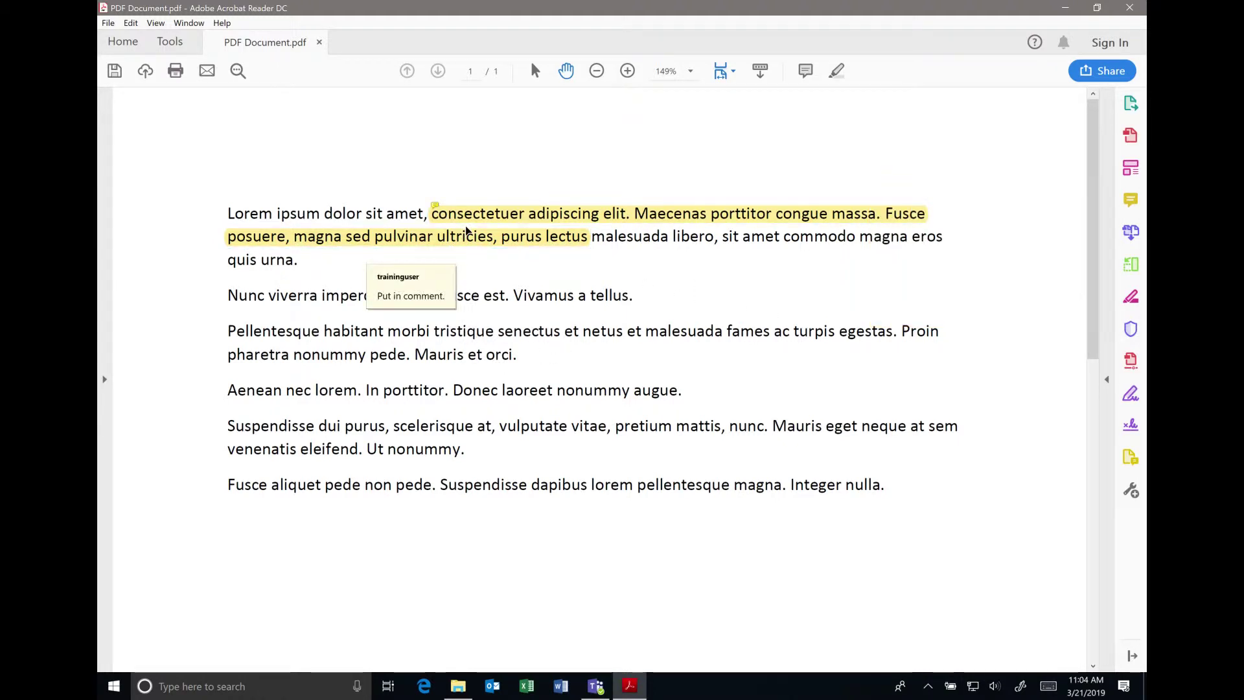
{"action": "mouse_move", "coordinate": [494, 235]}
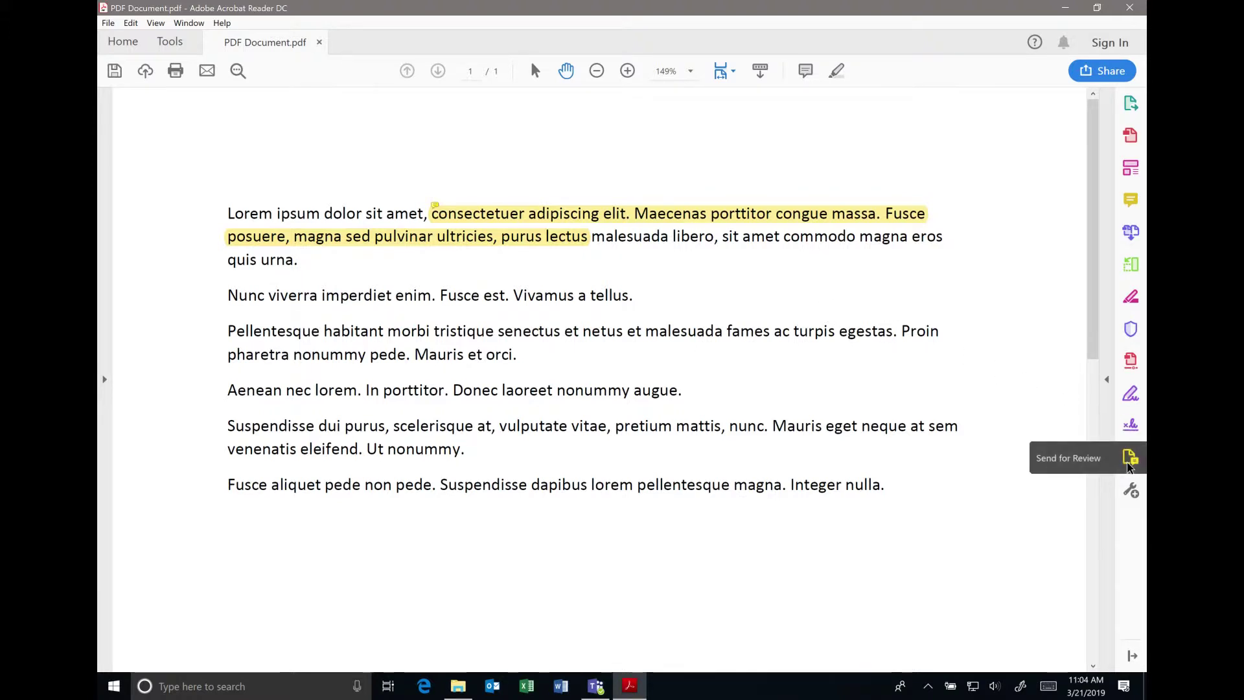
{"action": "left_click", "coordinate": [1131, 202]}
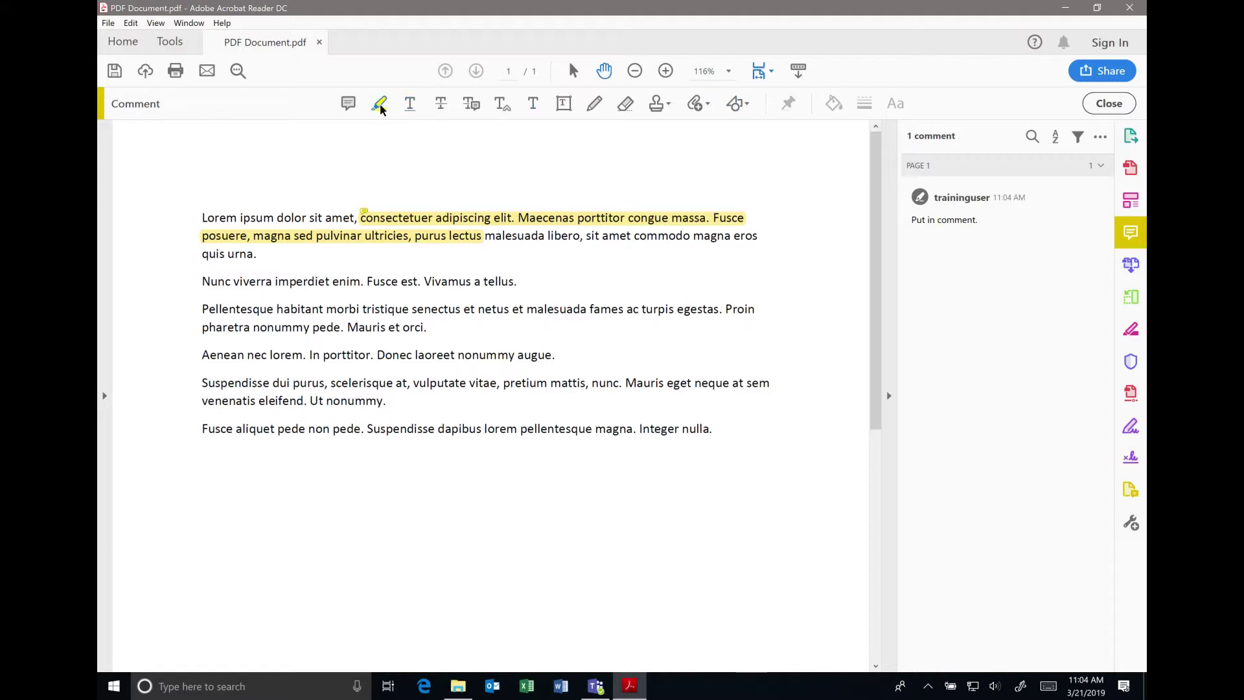
- Draw a freehand arrow down onto the first paragraph and comment 'This right here.'
{"action": "left_click", "coordinate": [594, 103]}
{"action": "mouse_move", "coordinate": [693, 174]}
{"action": "left_mouse_down"}
{"action": "mouse_move", "coordinate": [619, 273]}
{"action": "mouse_move", "coordinate": [616, 260]}
{"action": "mouse_move", "coordinate": [616, 278]}
{"action": "mouse_move", "coordinate": [644, 270]}
{"action": "left_mouse_up"}
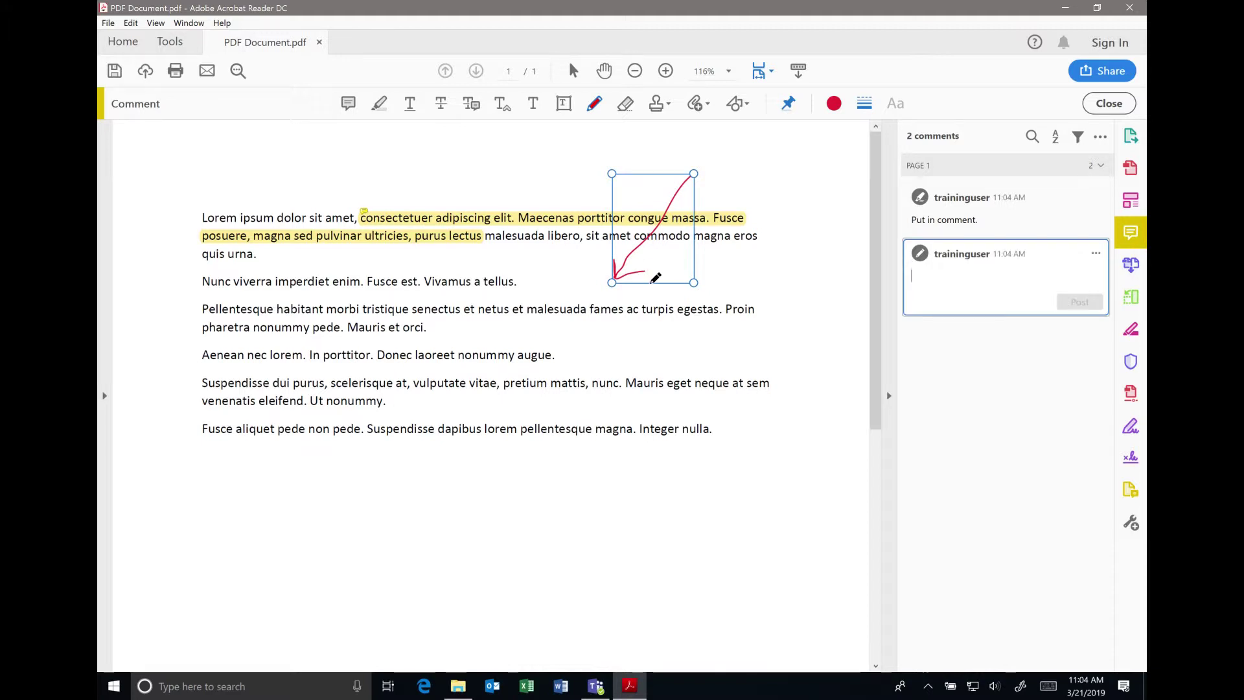
{"action": "type", "text": "This rig"}
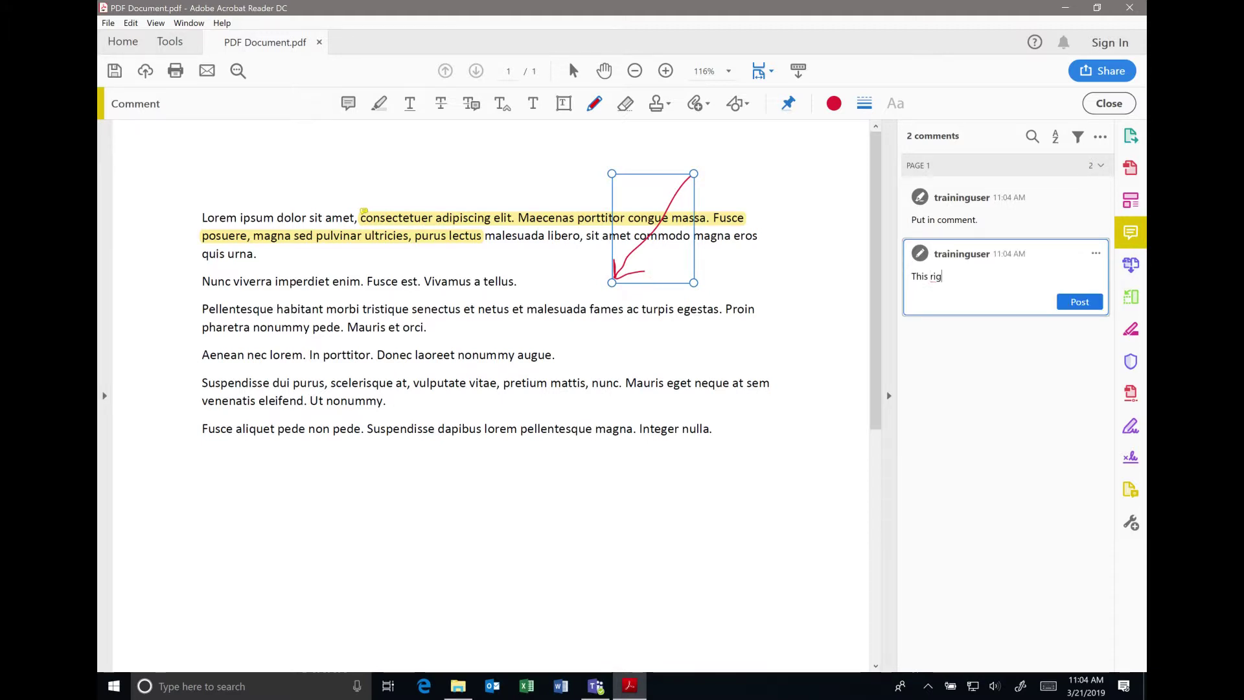
{"action": "type", "text": "ht here."}
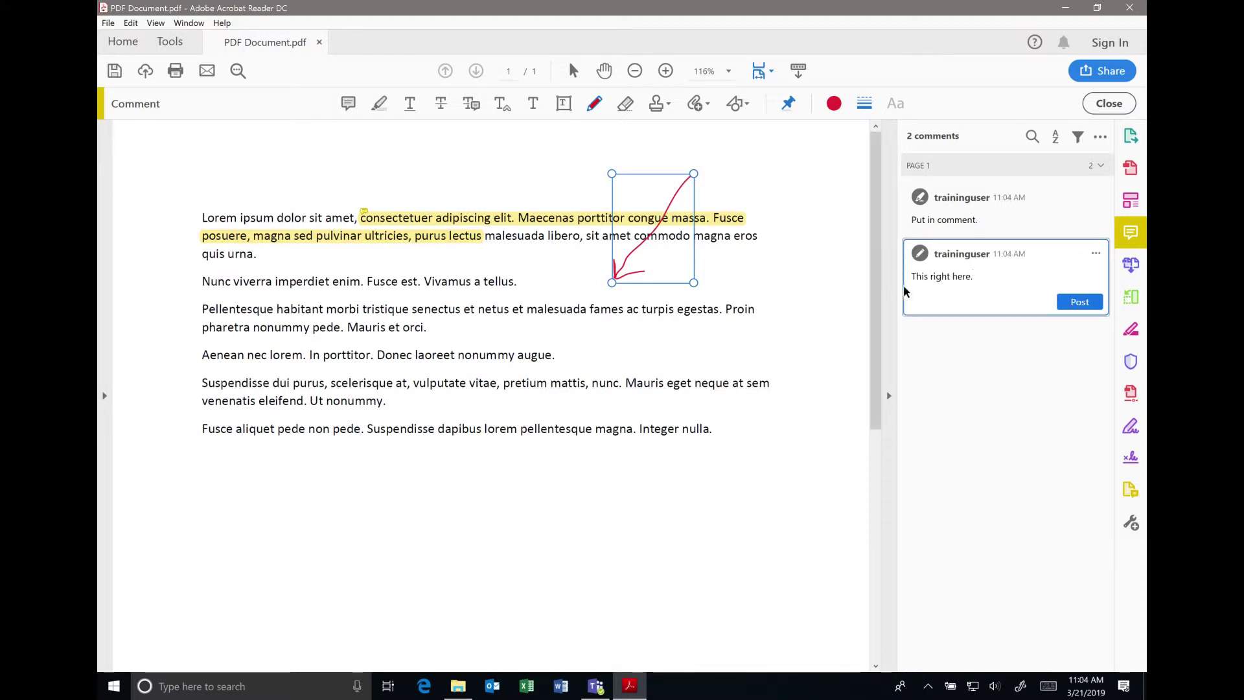
{"action": "left_click", "coordinate": [1078, 303]}
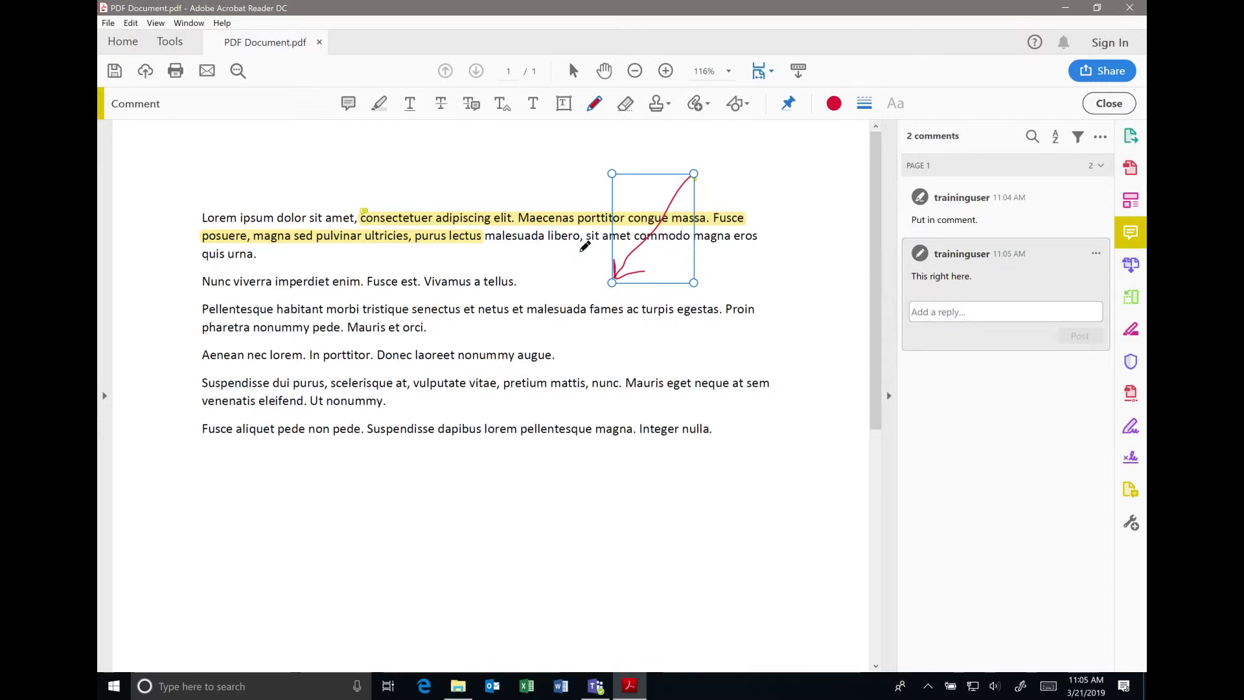
- Strike through the 'Pellentesque … pede.' sentence with the comment 'Unneeded.'
{"action": "left_click", "coordinate": [441, 104]}
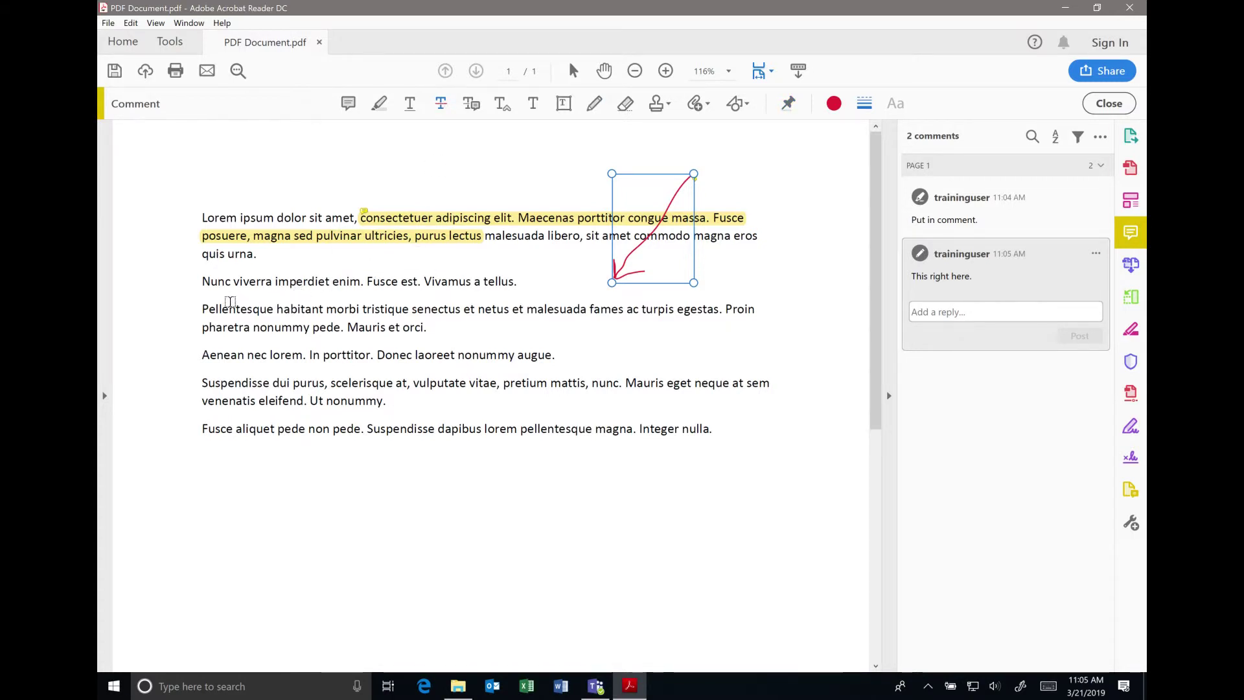
{"action": "left_click_drag", "start_coordinate": [202, 309], "coordinate": [344, 328]}
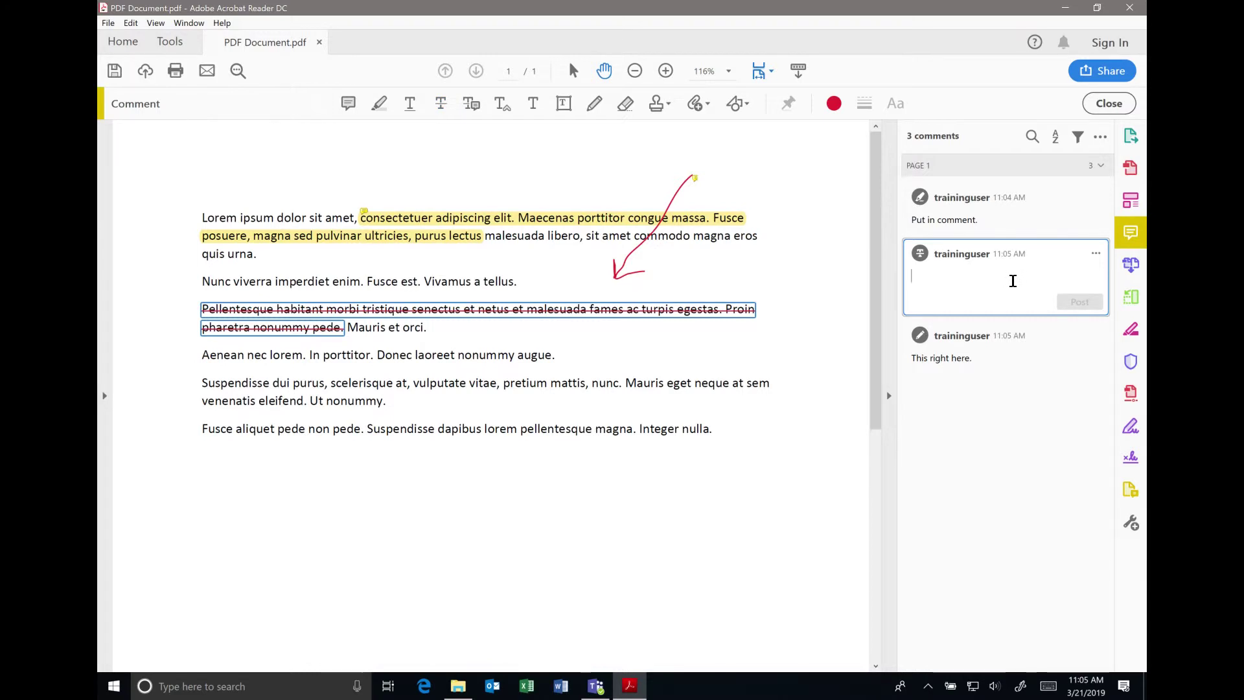
{"action": "type", "text": "Unneed"}
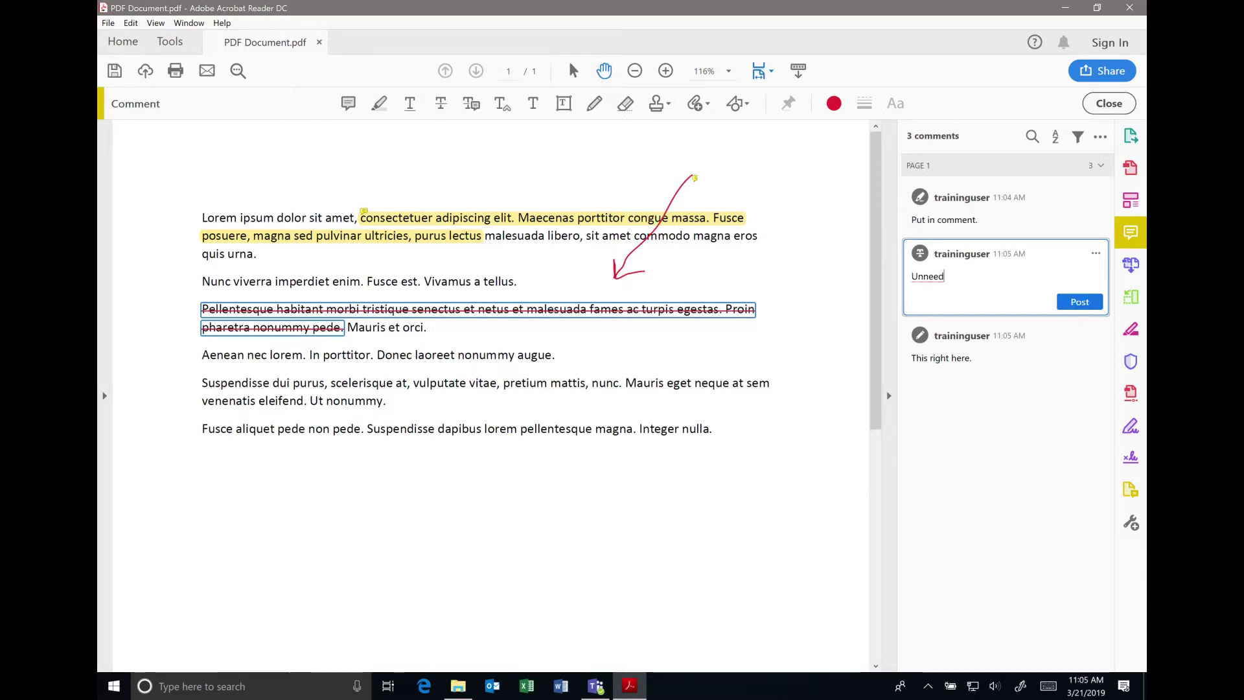
{"action": "key", "text": "BackSpace"}
{"action": "key", "text": "BackSpace"}
{"action": "key", "text": "BackSpace"}
{"action": "type", "text": "eeded."}
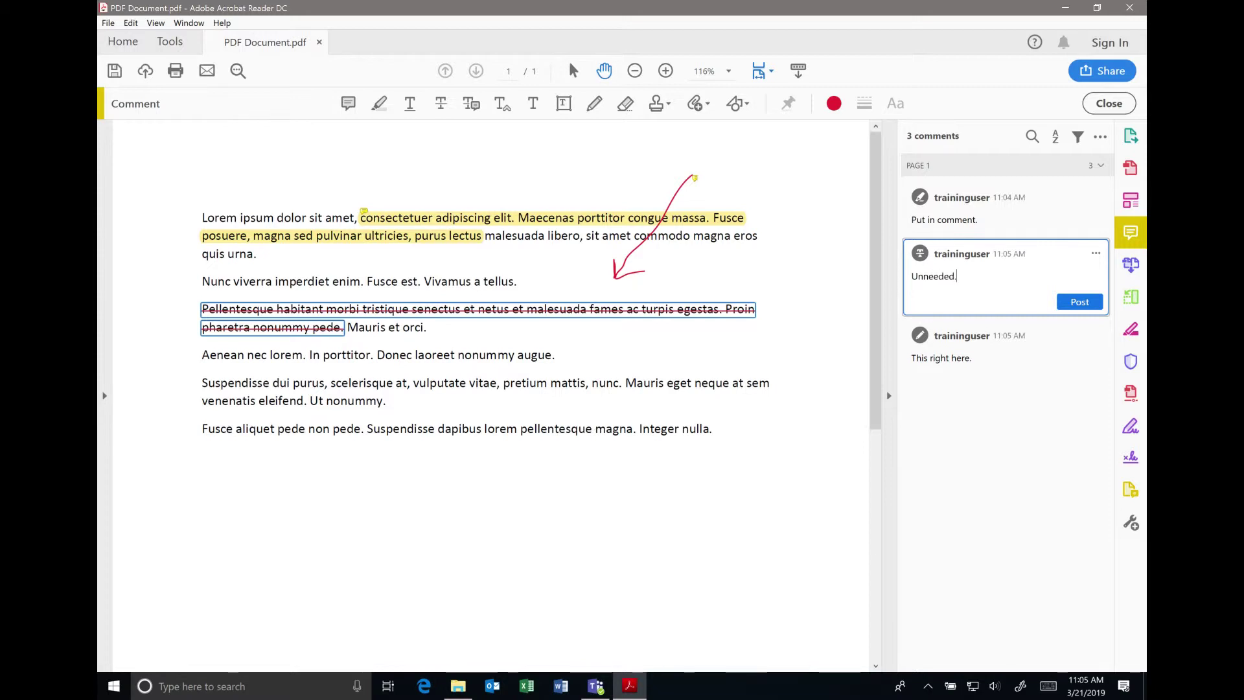
{"action": "left_click", "coordinate": [1079, 302]}
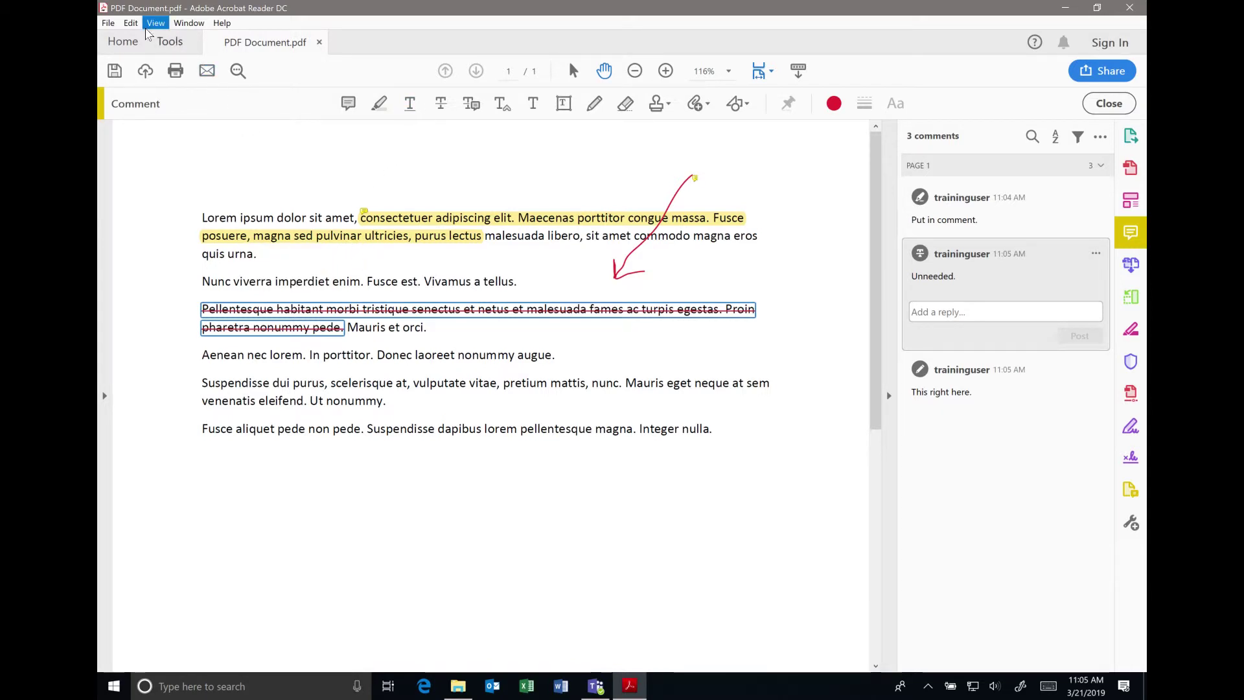
{"action": "left_click", "coordinate": [130, 23]}
{"action": "left_click", "coordinate": [184, 438]}
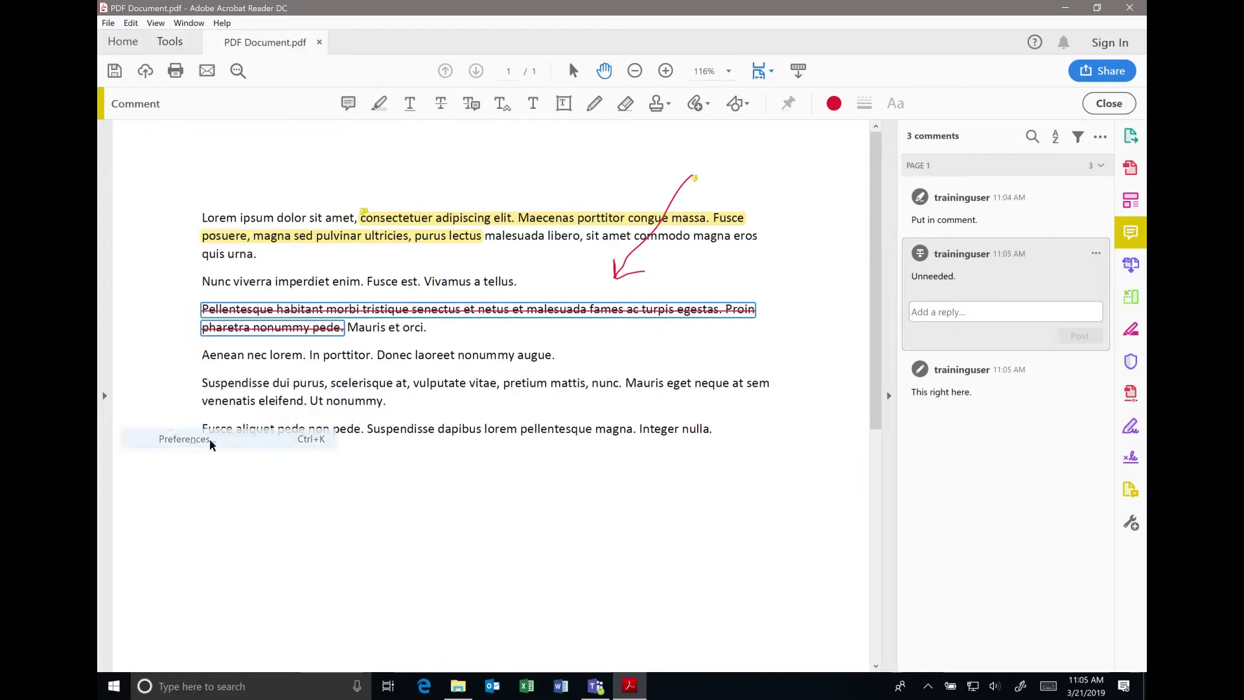
{"action": "left_click", "coordinate": [320, 113]}
{"action": "left_click", "coordinate": [316, 102]}
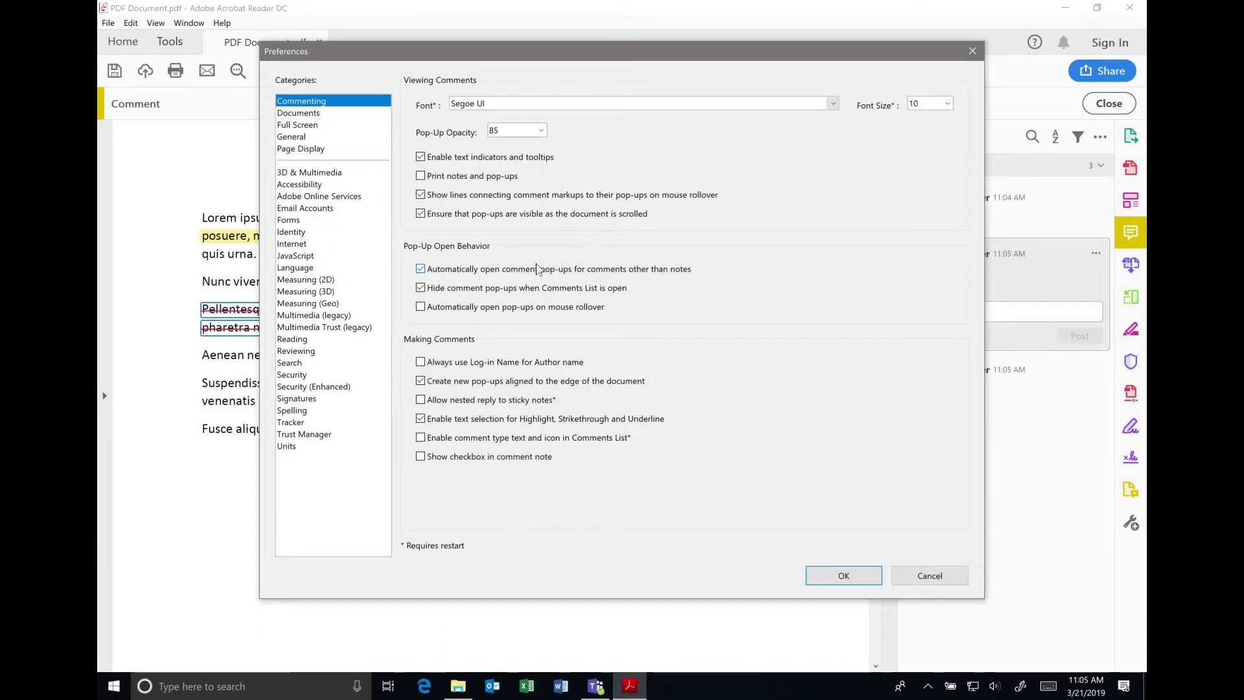
{"action": "left_click", "coordinate": [861, 574]}
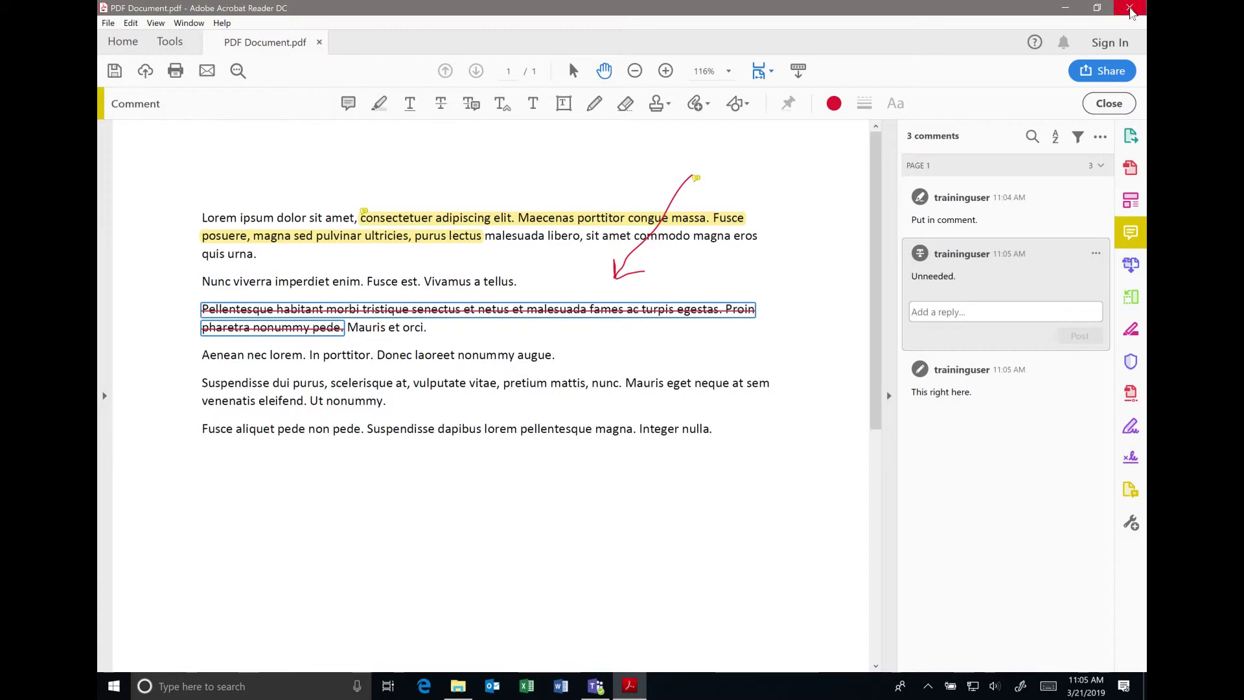
- Close the PDF, saving changes into Downloads with ' - TU' appended to the name
{"action": "left_click", "coordinate": [1129, 9]}
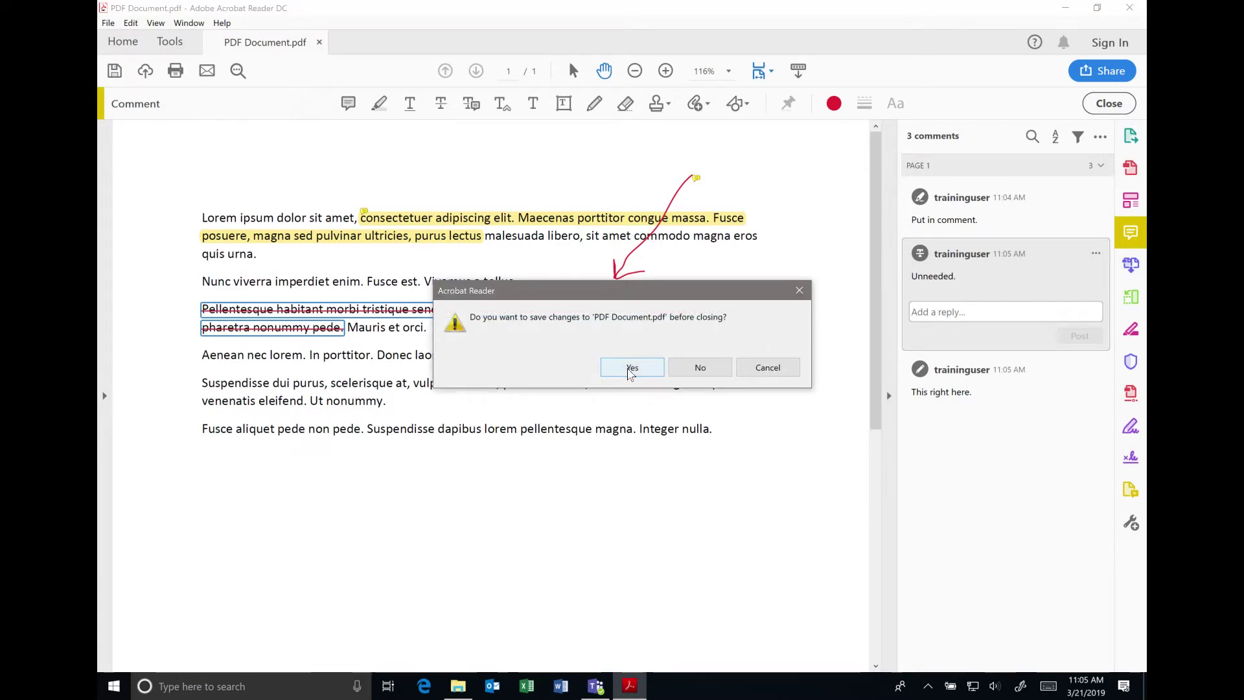
{"action": "left_click", "coordinate": [630, 368]}
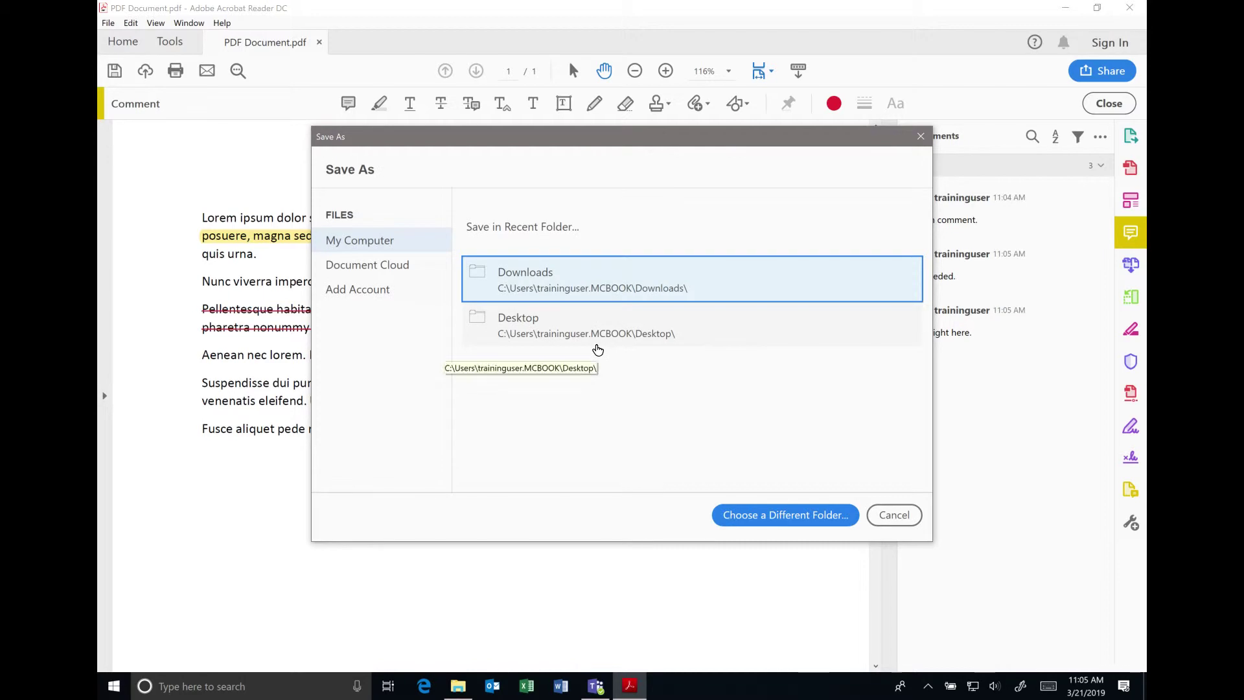
{"action": "left_click", "coordinate": [550, 287]}
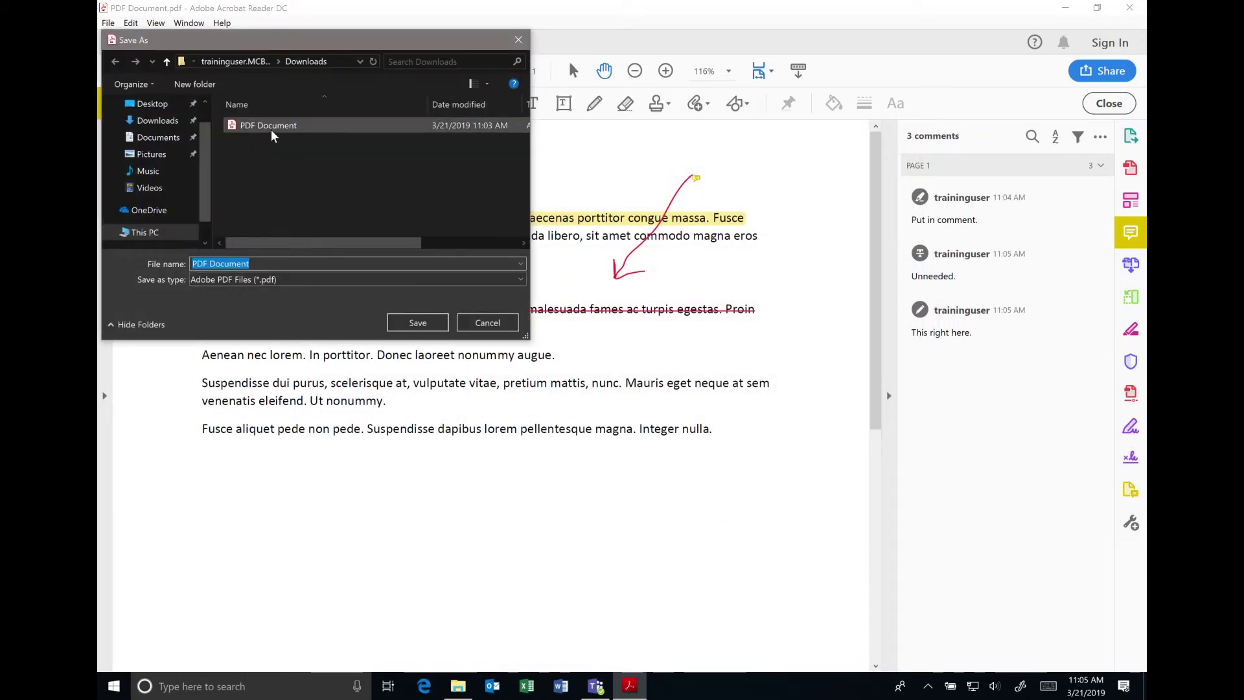
{"action": "left_click", "coordinate": [263, 265]}
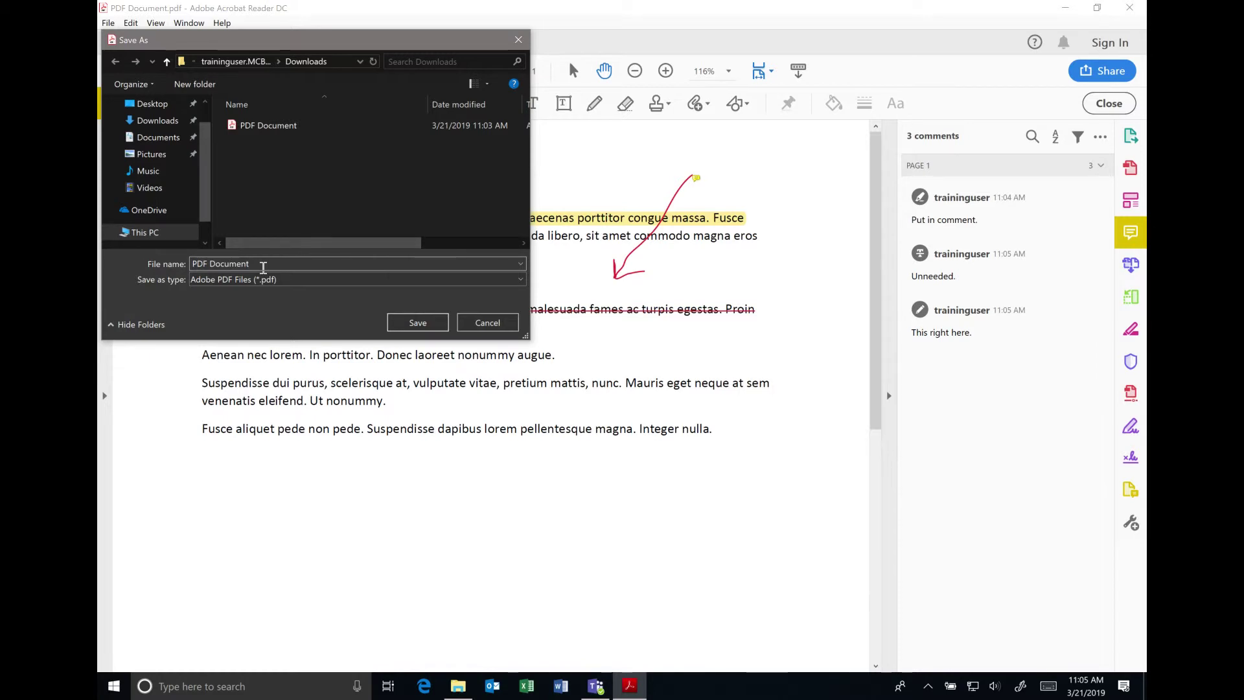
{"action": "type", "text": "- TU"}
- Save PDF Document - TU and drag it from Downloads into the Teams channel files
{"action": "left_click", "coordinate": [391, 324]}
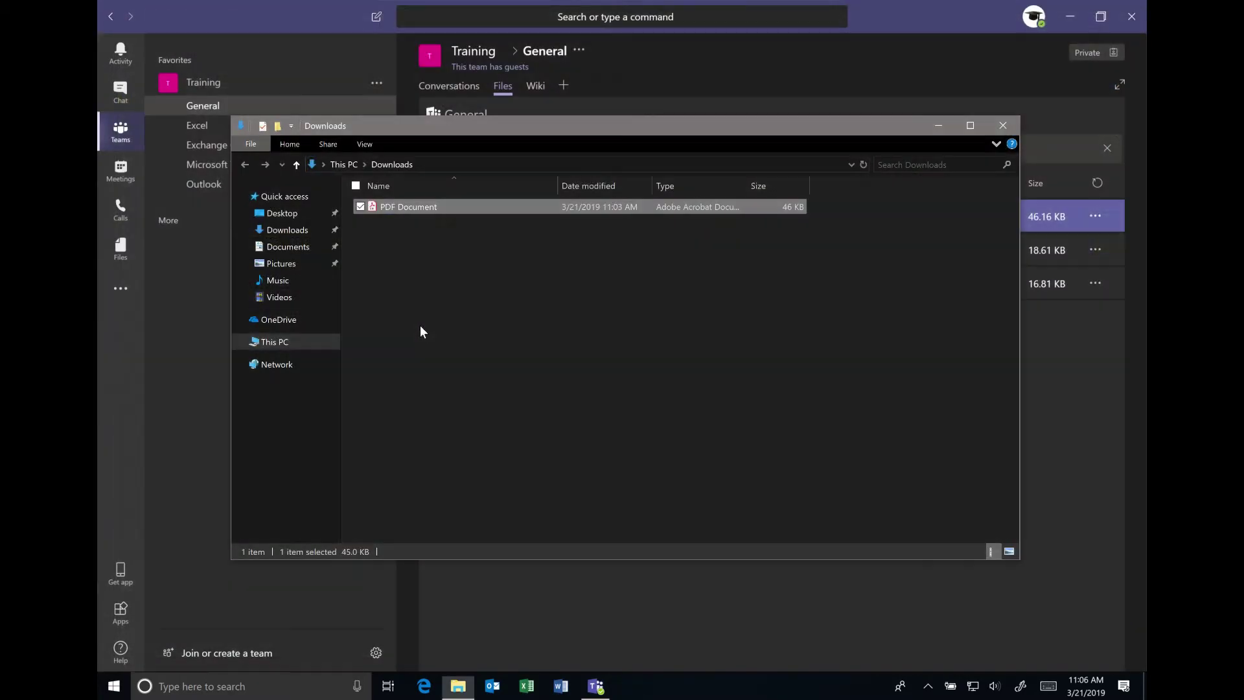
{"action": "left_click_drag", "start_coordinate": [417, 223], "coordinate": [605, 589]}
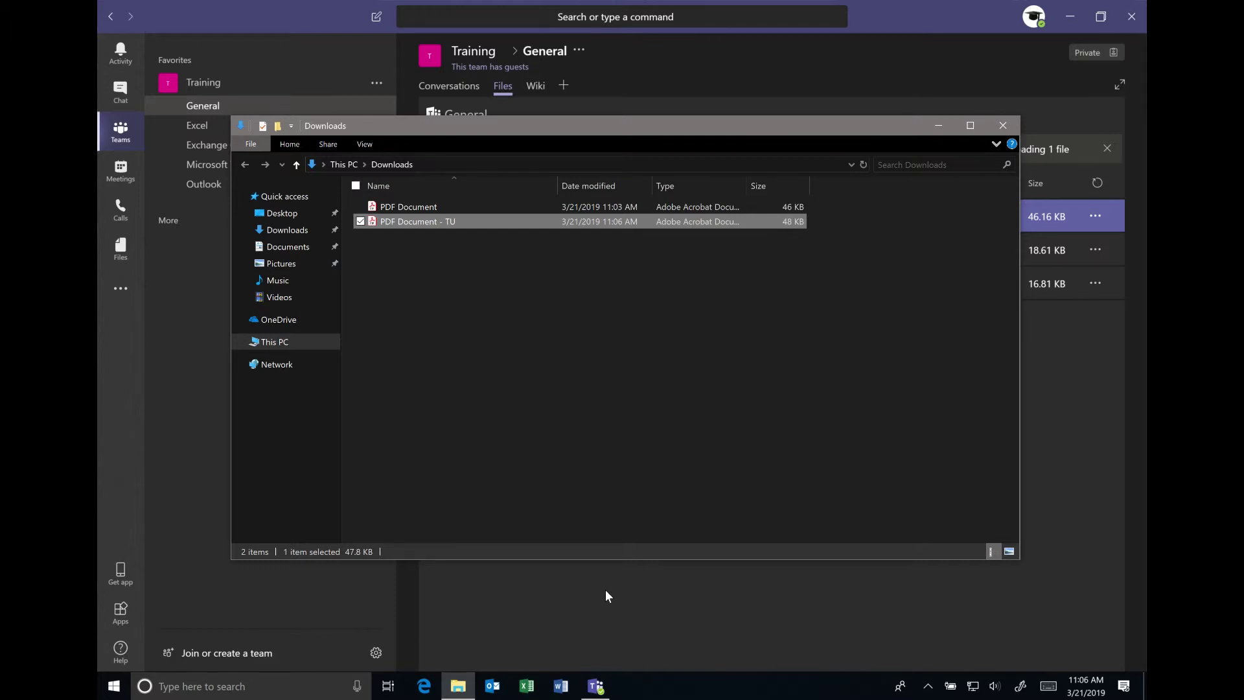
{"action": "left_click", "coordinate": [605, 590]}
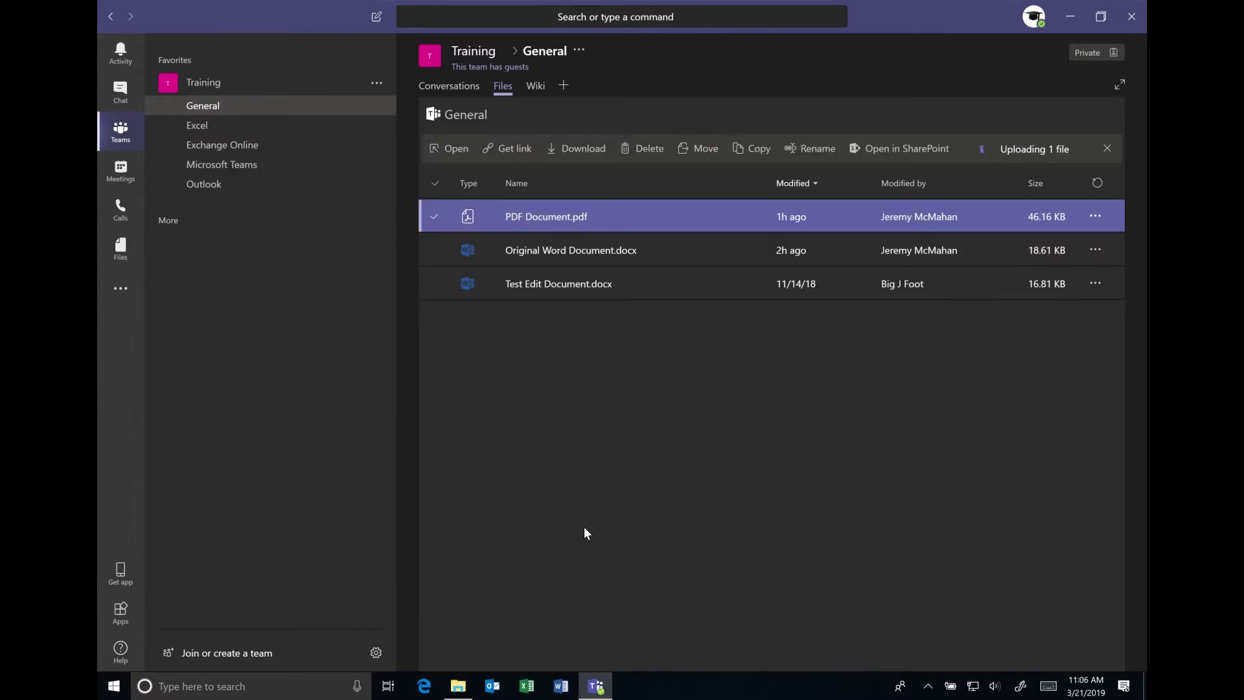
- Select and open the uploaded PDF Document - TU.pdf in the General channel files
{"action": "left_click", "coordinate": [549, 226]}
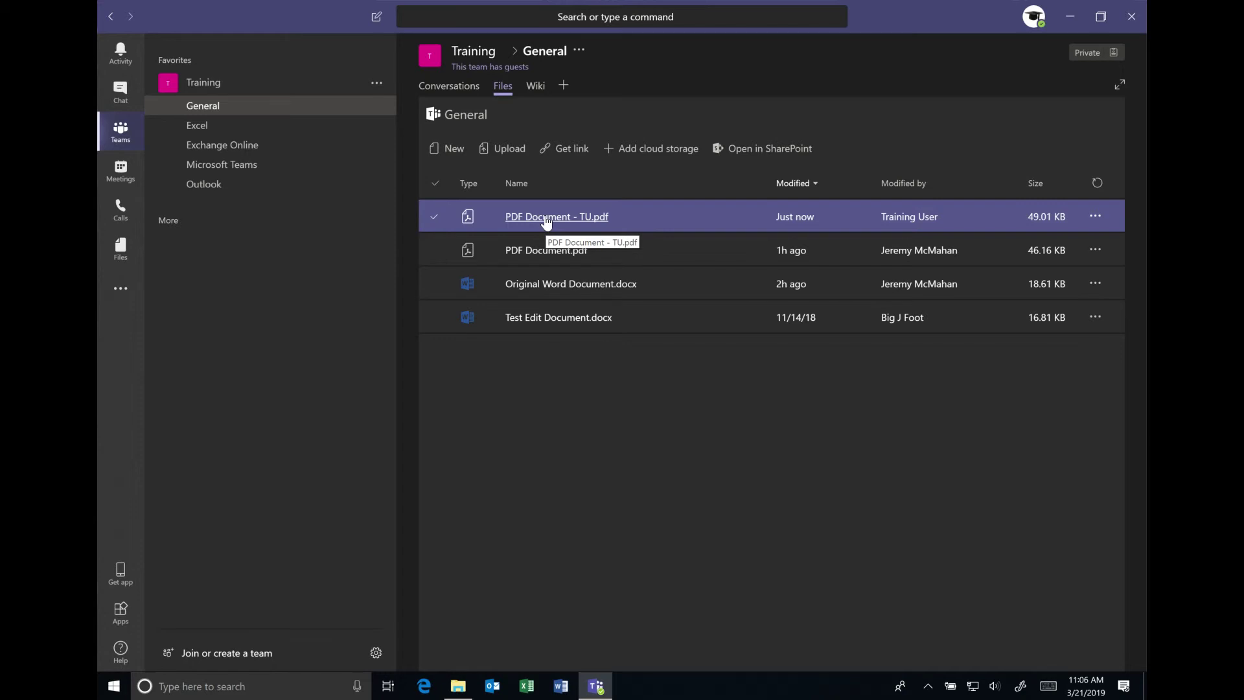
{"action": "left_click", "coordinate": [546, 219]}
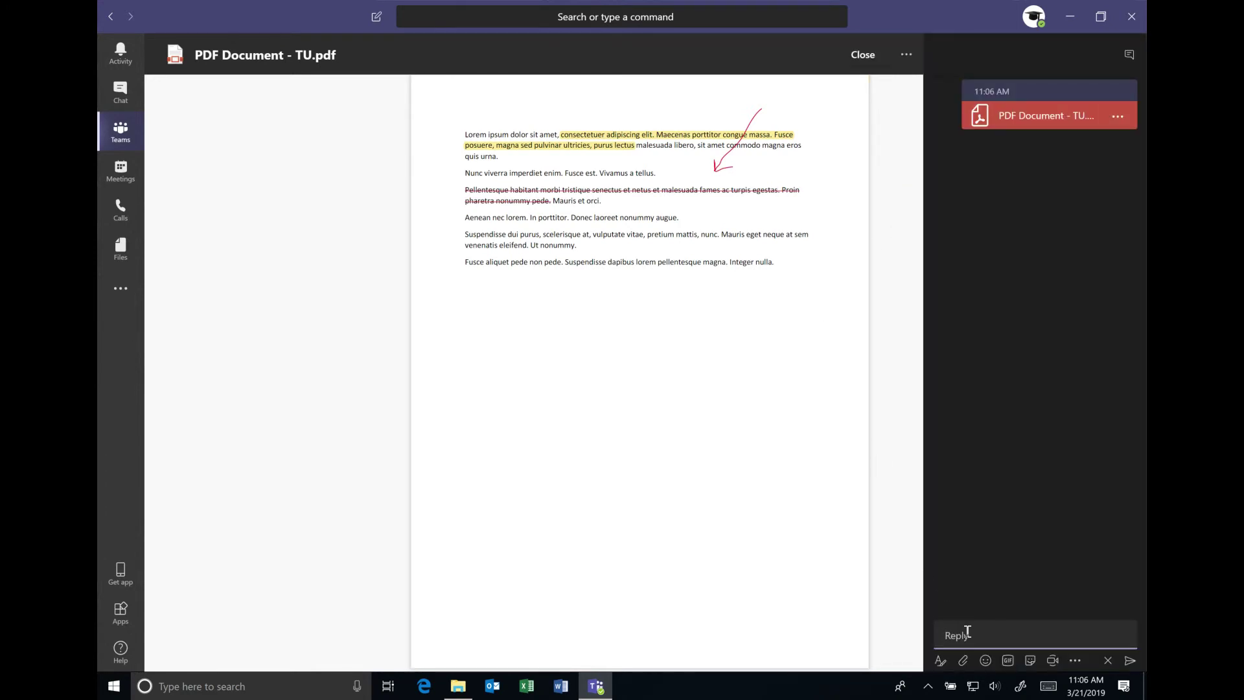
{"action": "type", "text": "jere"}
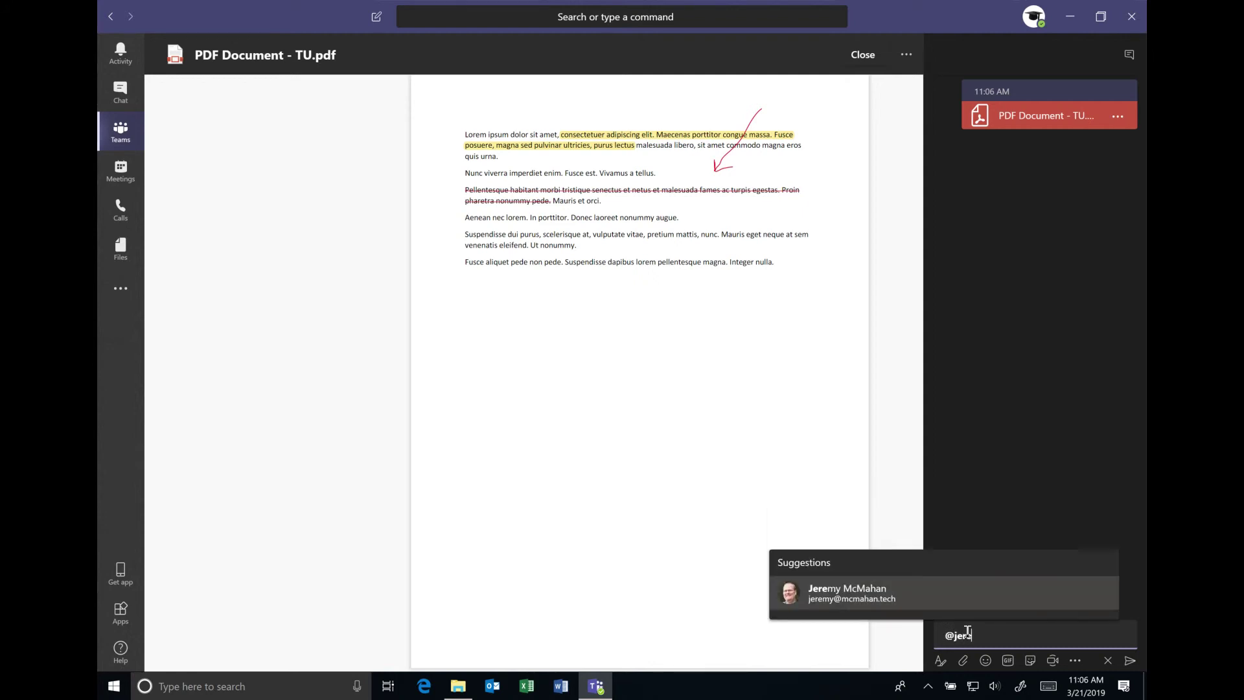
{"action": "left_click", "coordinate": [908, 593]}
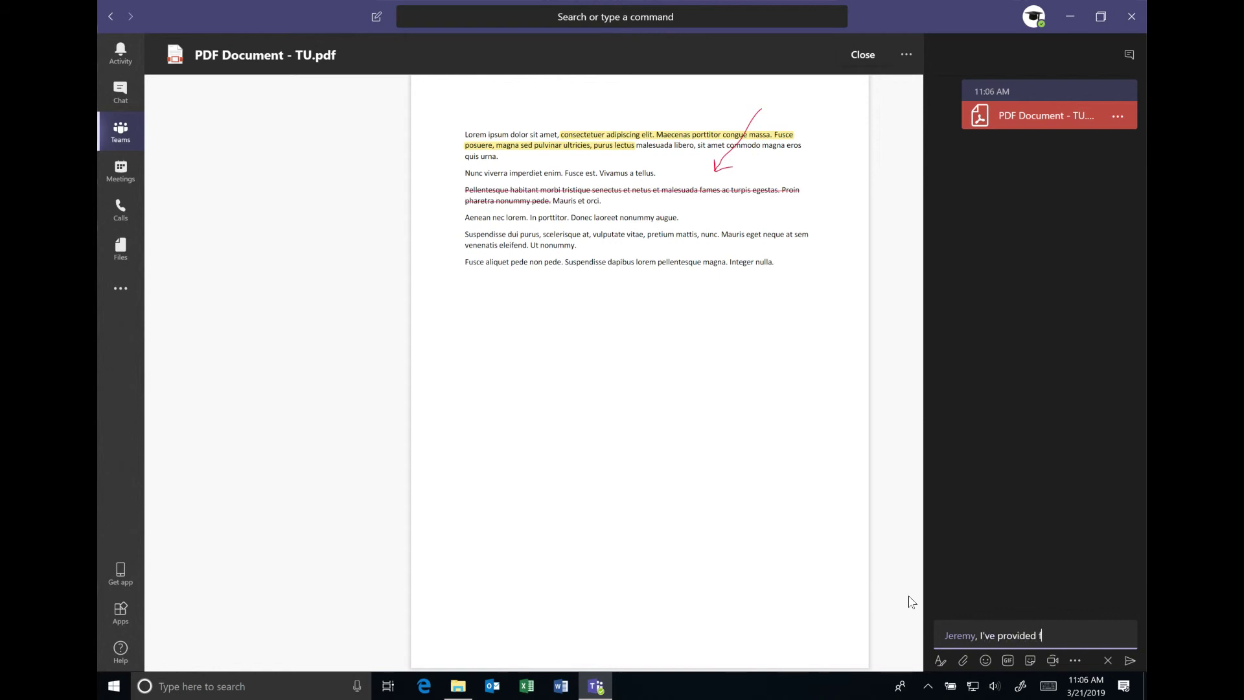
{"action": "type", "text": ", I've provided feedback in comments."}
{"action": "key", "text": "Return"}
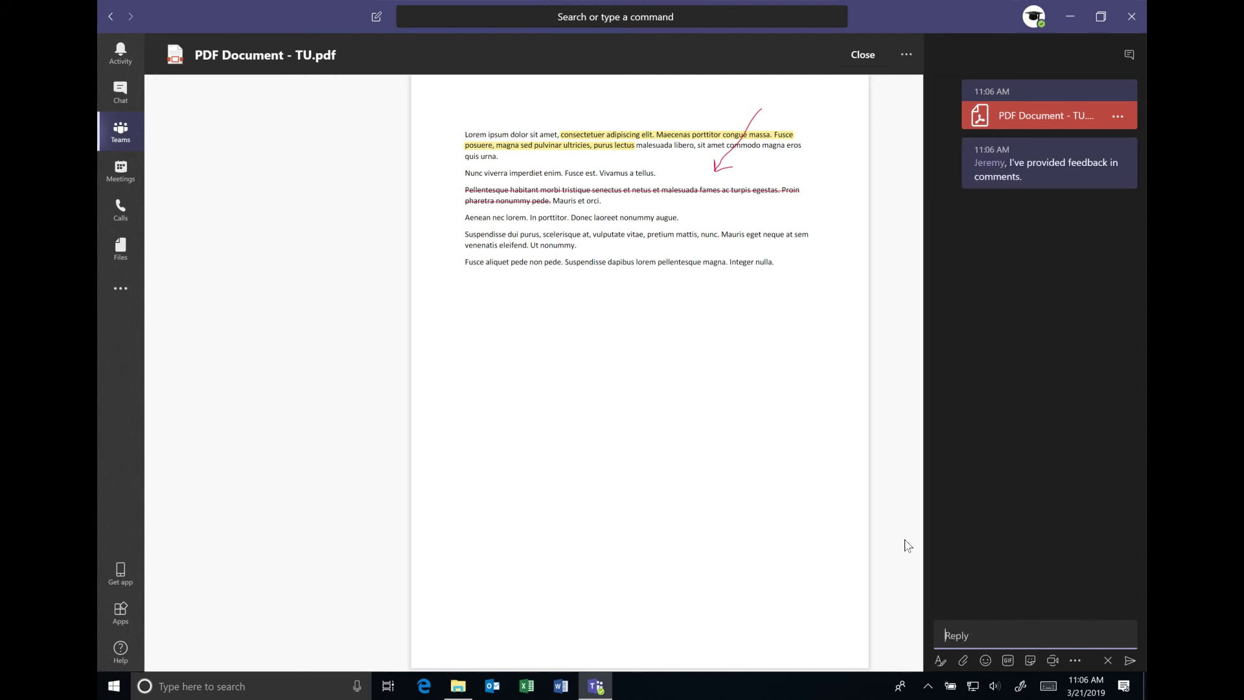
{"action": "left_click", "coordinate": [862, 55]}
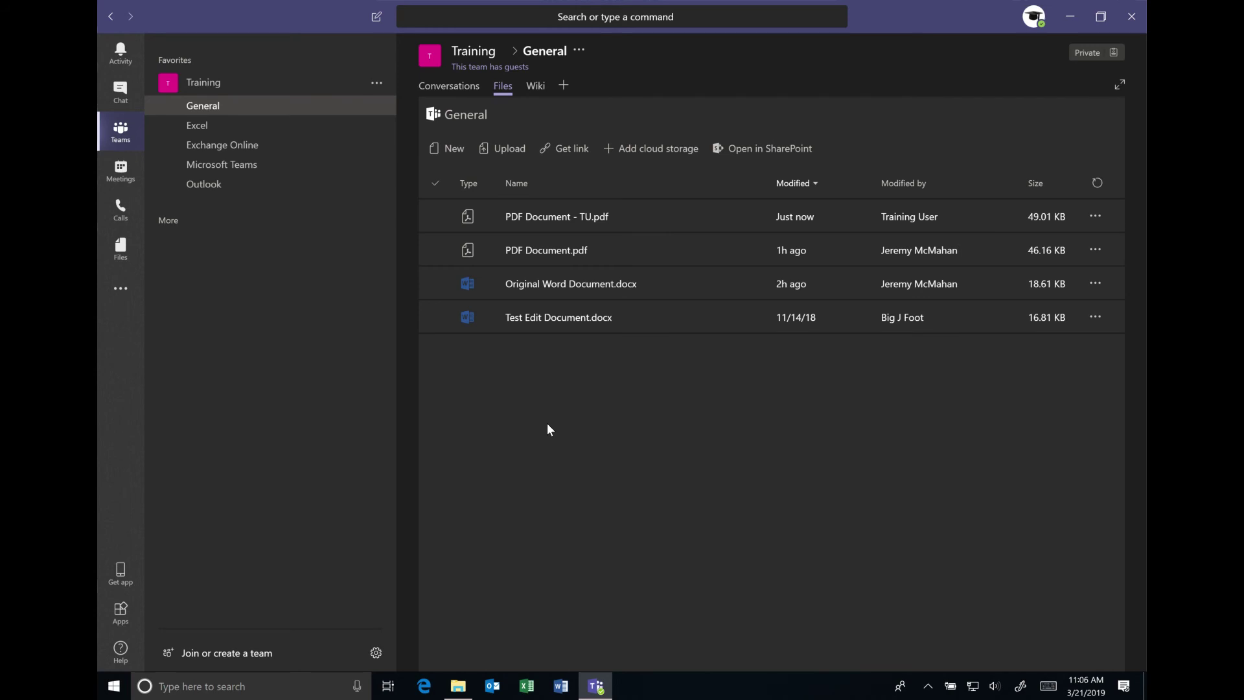